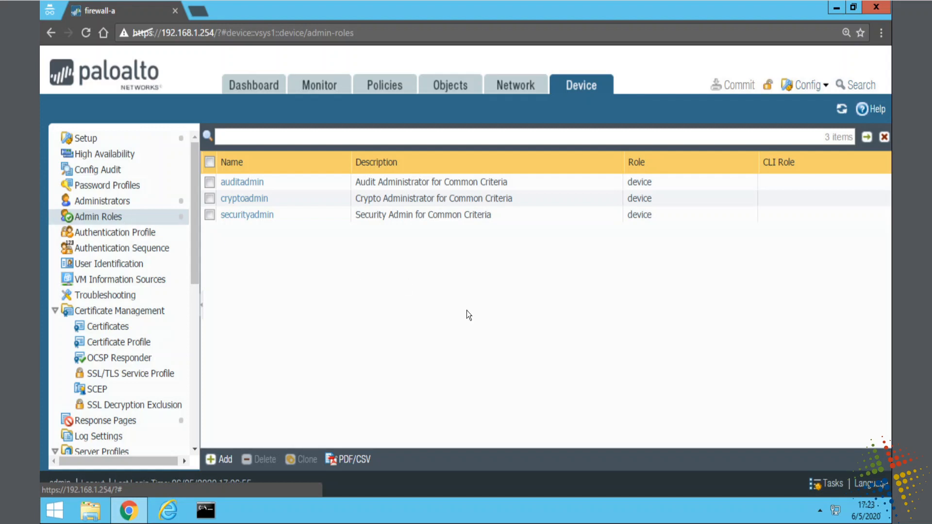
- Create a new admin role profile named Log-Admin-Role
{"action": "left_click", "coordinate": [219, 461]}
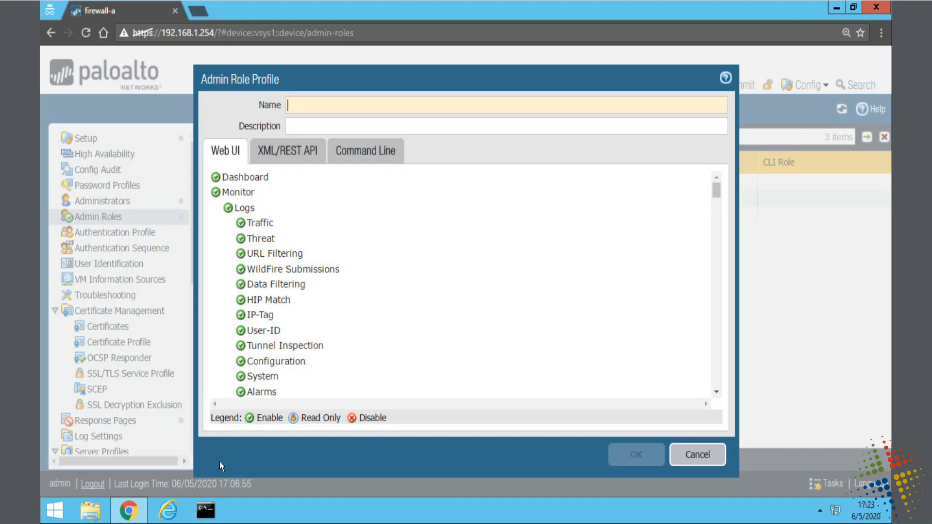
{"action": "type", "text": "Log"}
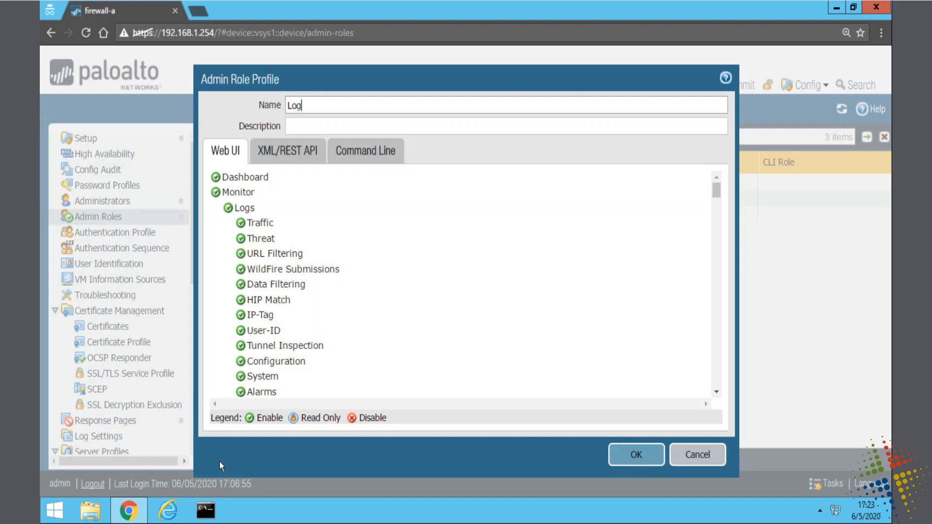
{"action": "type", "text": "-Admin-Role"}
{"action": "left_click", "coordinate": [216, 177]}
{"action": "left_click", "coordinate": [216, 179]}
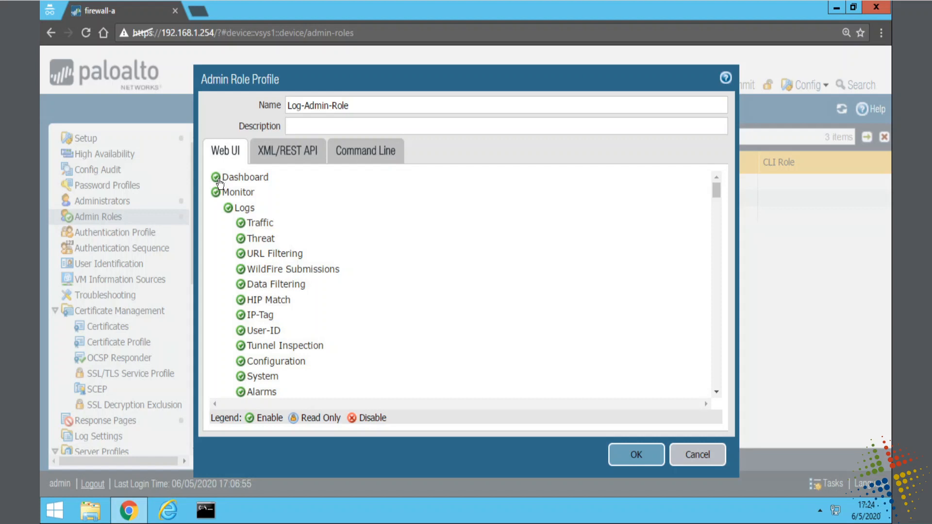
{"action": "left_click", "coordinate": [216, 193]}
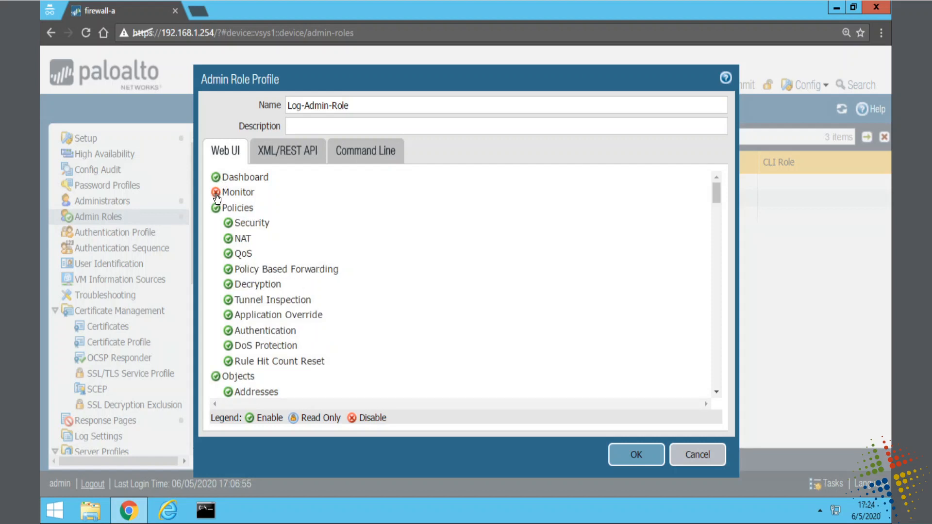
{"action": "left_click", "coordinate": [216, 193]}
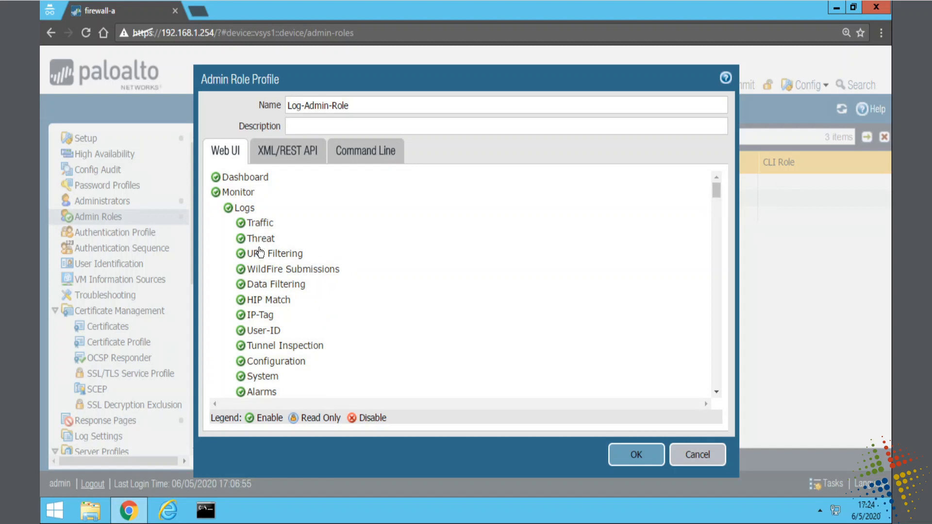
- Disable Web UI access to Policies, Objects, Network and Device in the admin role profile
{"action": "scroll", "coordinate": [720, 256], "scroll_direction": "down", "scroll_amount": 4}
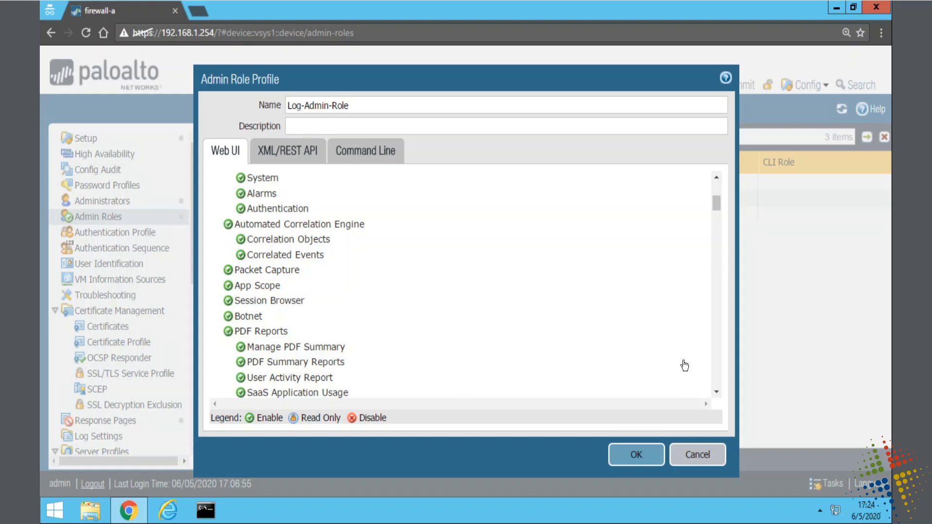
{"action": "scroll", "coordinate": [718, 383], "scroll_direction": "down", "scroll_amount": 4}
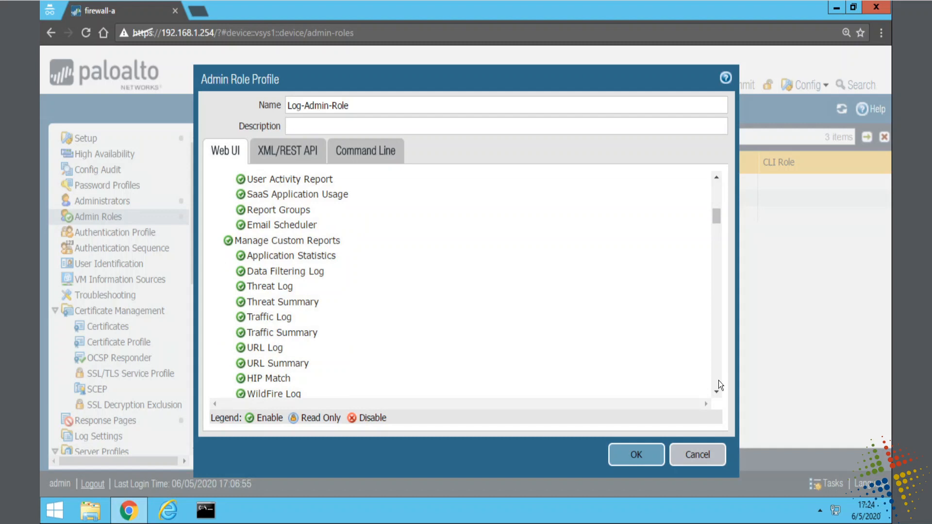
{"action": "scroll", "coordinate": [718, 381], "scroll_direction": "down", "scroll_amount": 4}
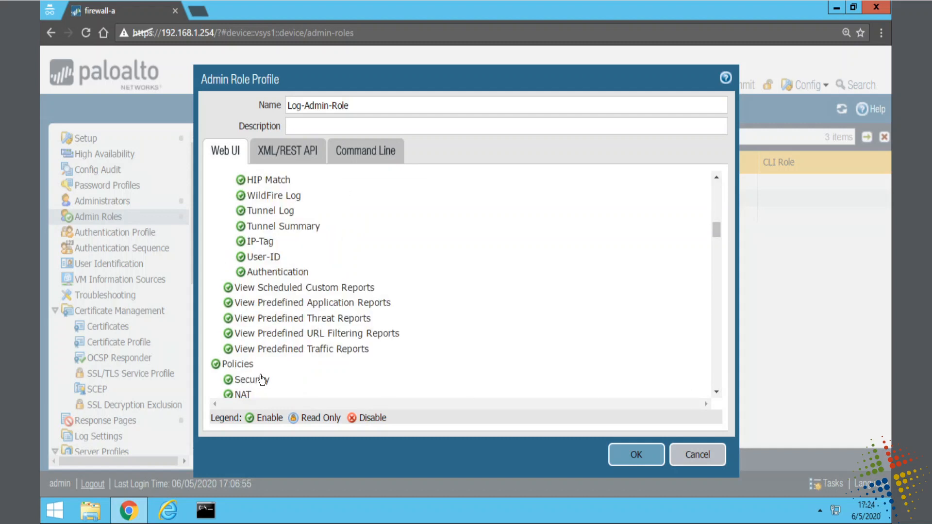
{"action": "scroll", "coordinate": [239, 350], "scroll_direction": "down", "scroll_amount": 4}
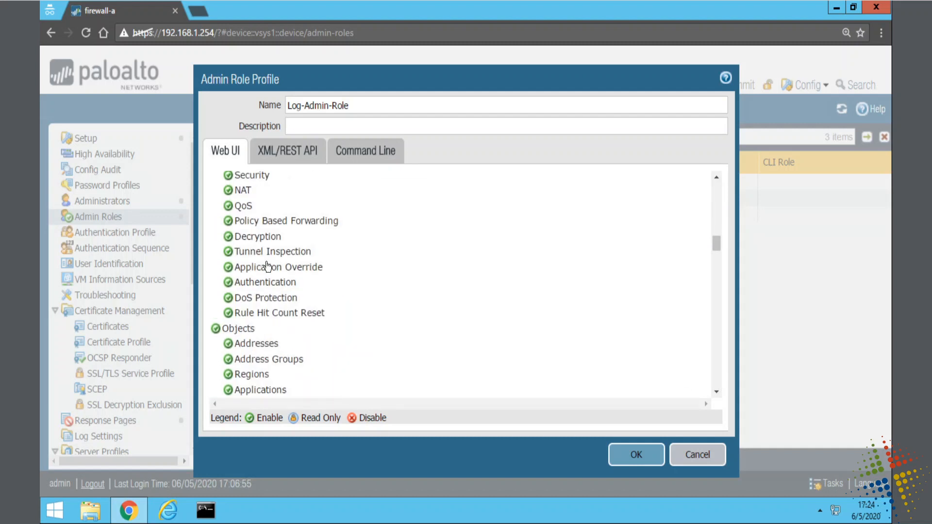
{"action": "scroll", "coordinate": [267, 267], "scroll_direction": "up", "scroll_amount": 3}
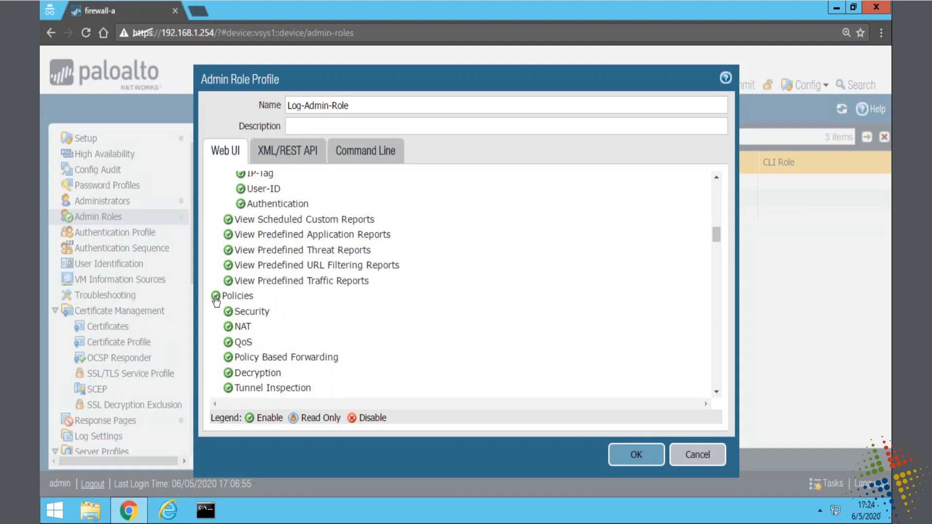
{"action": "left_click", "coordinate": [215, 297]}
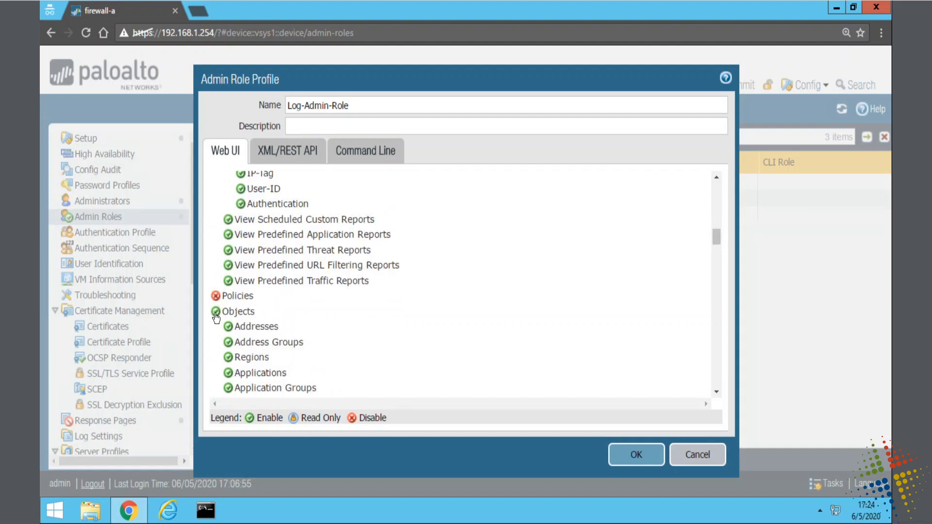
{"action": "left_click", "coordinate": [216, 314]}
{"action": "scroll", "coordinate": [216, 315], "scroll_direction": "down", "scroll_amount": 2}
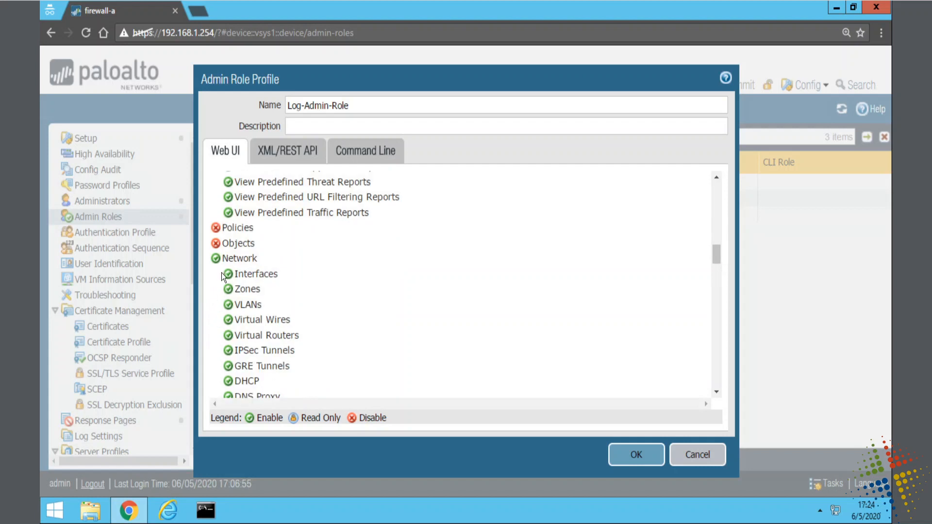
{"action": "left_click", "coordinate": [216, 259]}
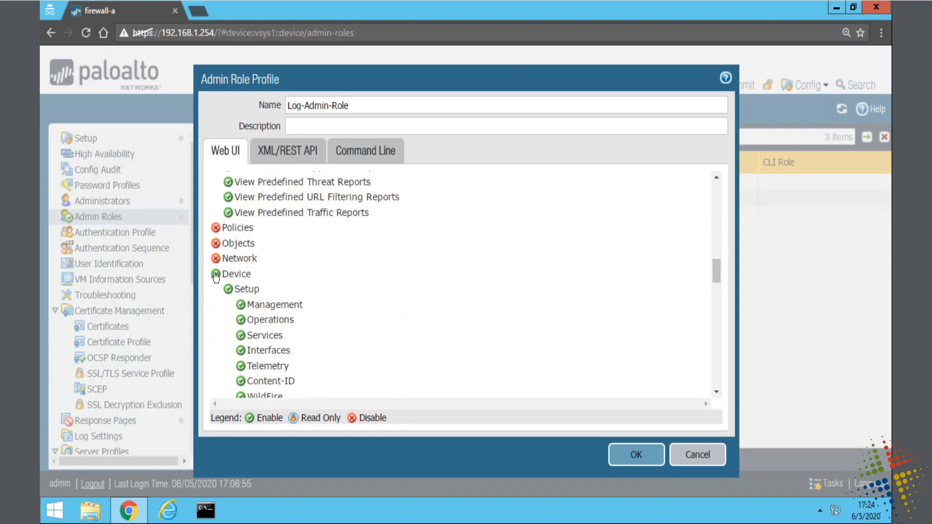
{"action": "left_click", "coordinate": [216, 275]}
- Disable the Privacy, Validate, Save, Commit and Tasks permissions for the Web UI and save the role profile
{"action": "left_click", "coordinate": [216, 290]}
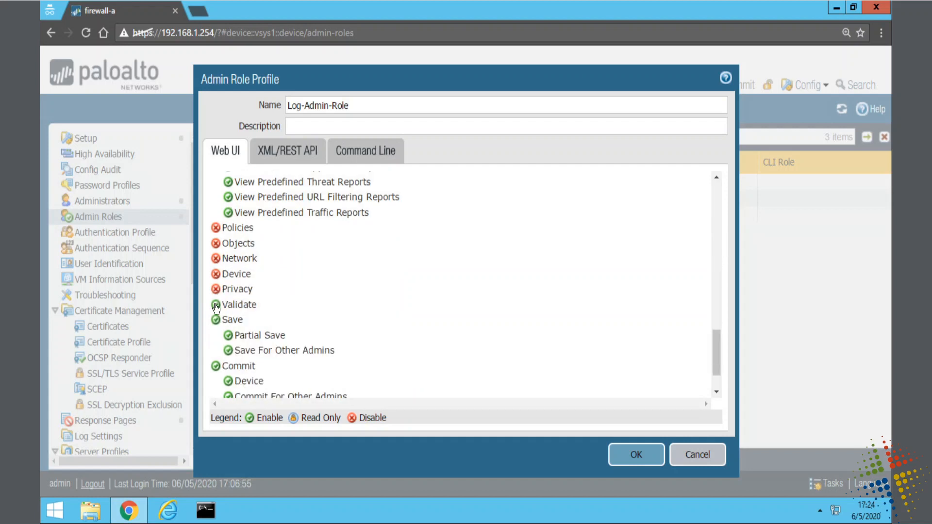
{"action": "left_click", "coordinate": [216, 306]}
{"action": "left_click", "coordinate": [216, 320]}
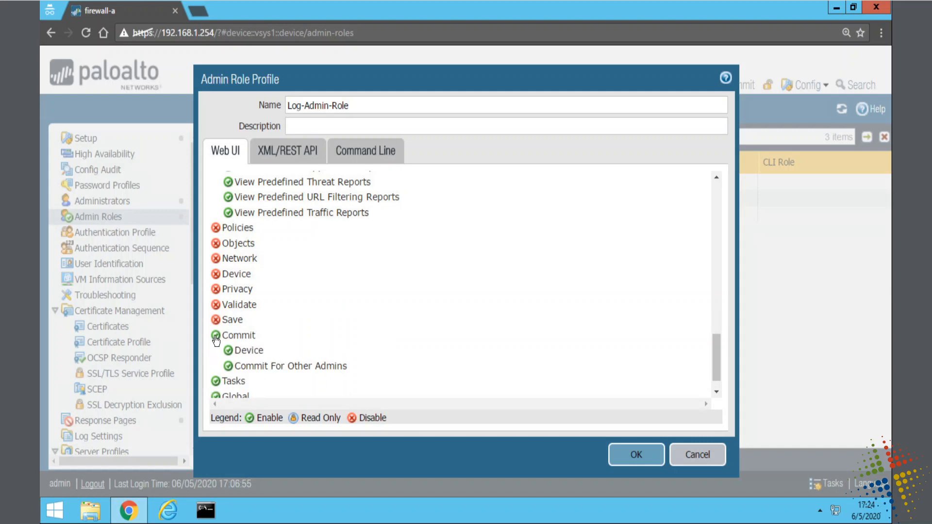
{"action": "left_click", "coordinate": [216, 336]}
{"action": "left_click", "coordinate": [216, 358]}
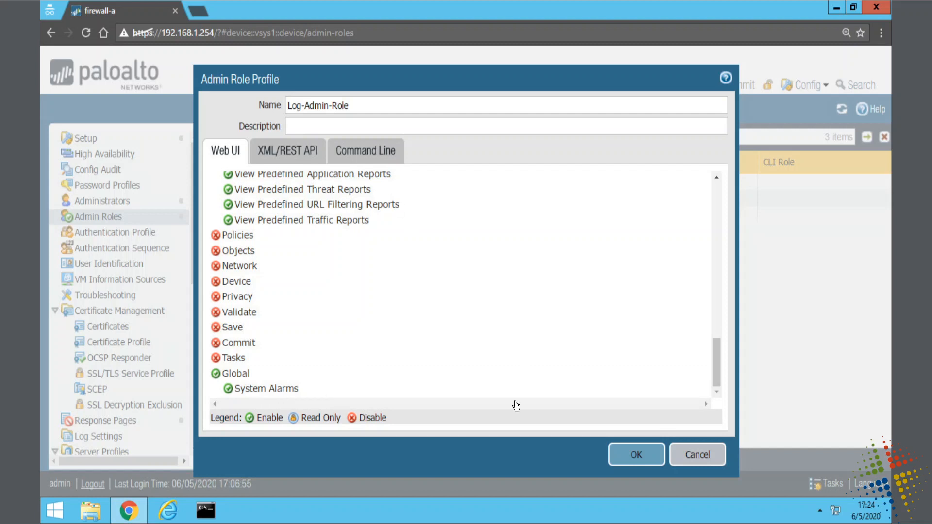
{"action": "left_click", "coordinate": [636, 455]}
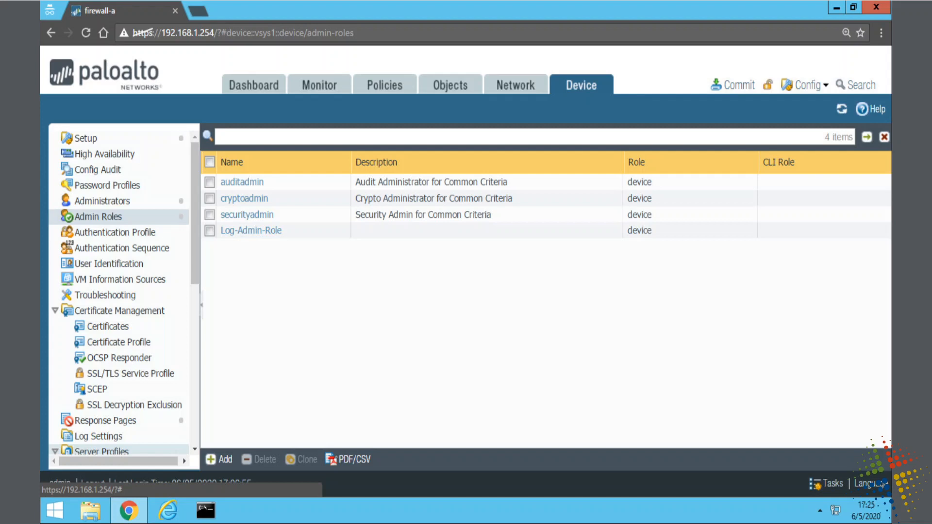
- Start a new account among the firewall's administrators and enter the administrator's name
{"action": "left_click", "coordinate": [128, 207]}
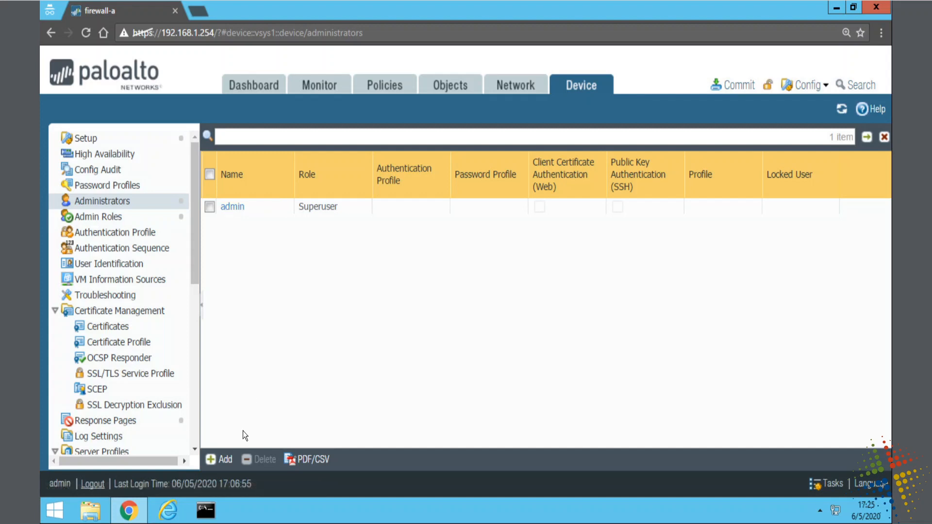
{"action": "left_click", "coordinate": [217, 460]}
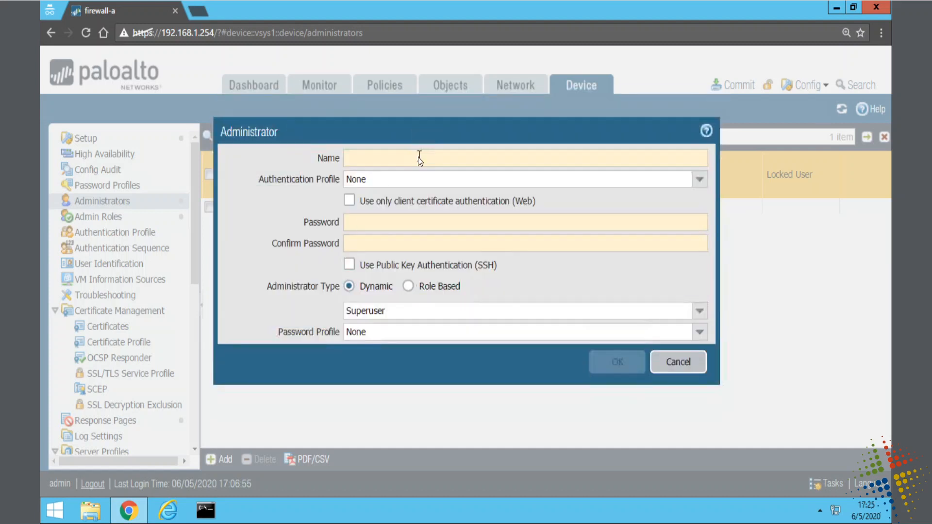
{"action": "left_click", "coordinate": [421, 158]}
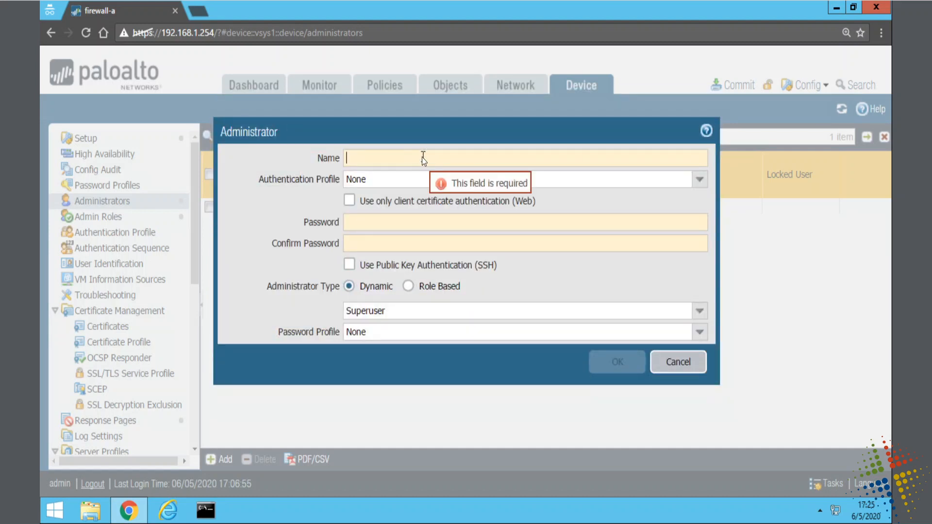
{"action": "type", "text": "joe"}
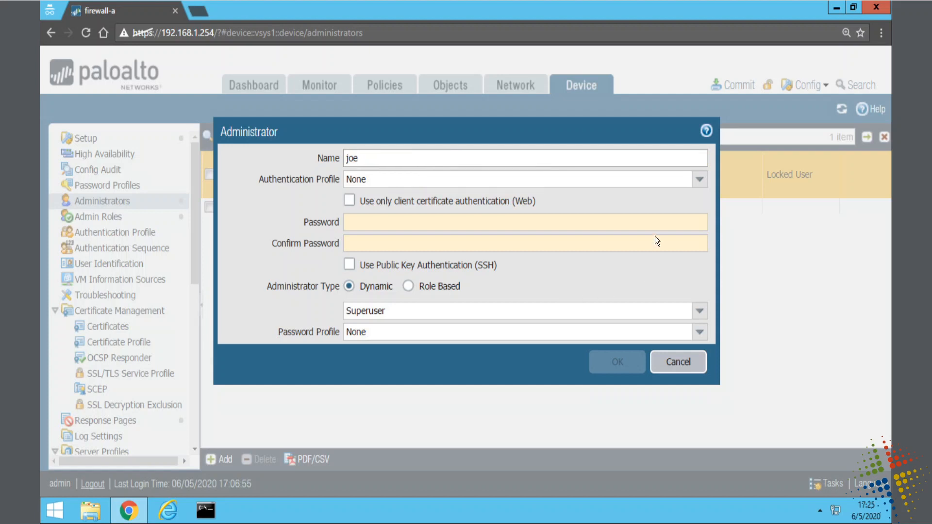
{"action": "left_click", "coordinate": [700, 179]}
{"action": "left_click", "coordinate": [699, 181]}
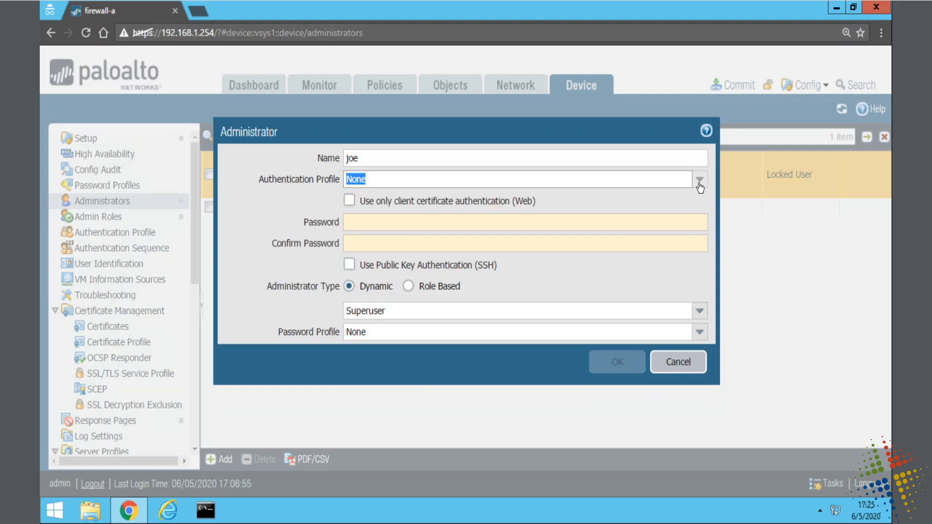
- Enter the new administrator's account password and repeat it for confirmation
{"action": "left_click", "coordinate": [379, 223]}
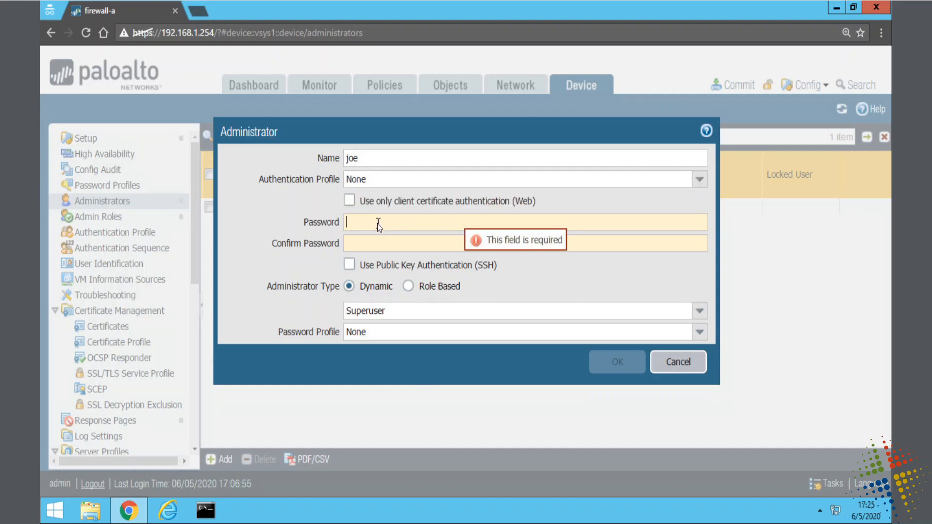
{"action": "type", "text": "••••••••••"}
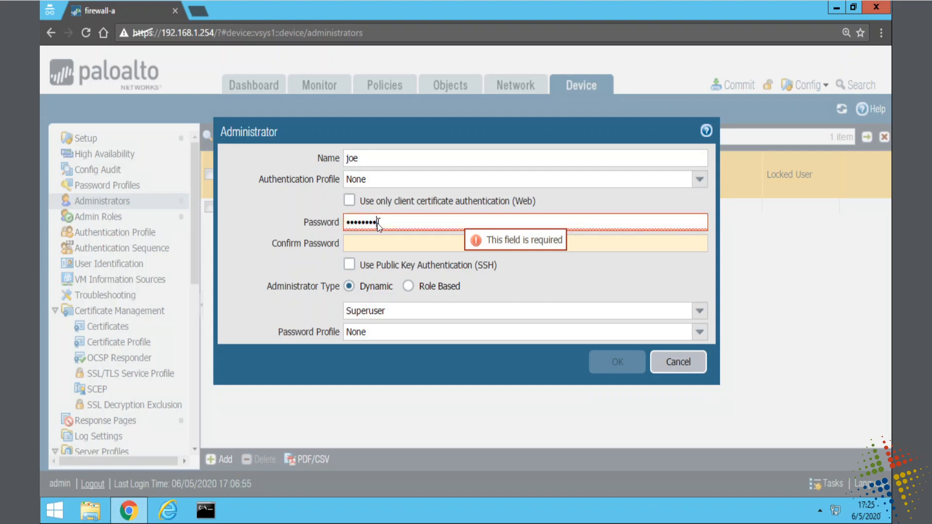
{"action": "key", "text": "Tab"}
{"action": "type", "text": "••"}
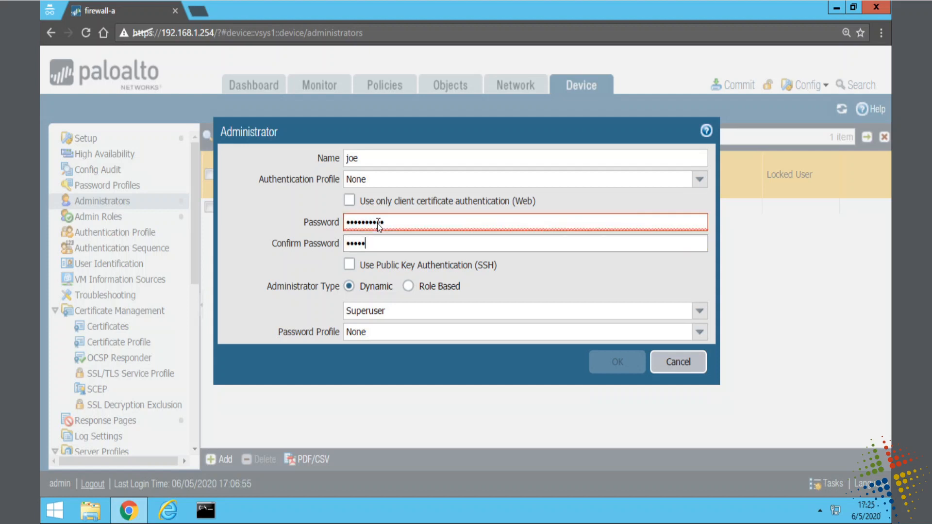
{"action": "type", "text": "••••••••"}
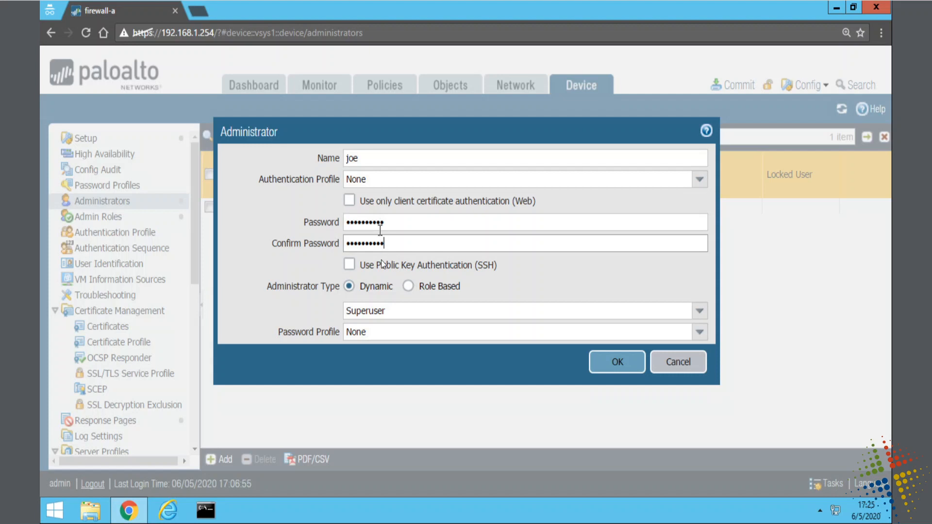
- Make the administrator type Role Based with the Log-Admin-Role profile and save the account
{"action": "left_click", "coordinate": [448, 287]}
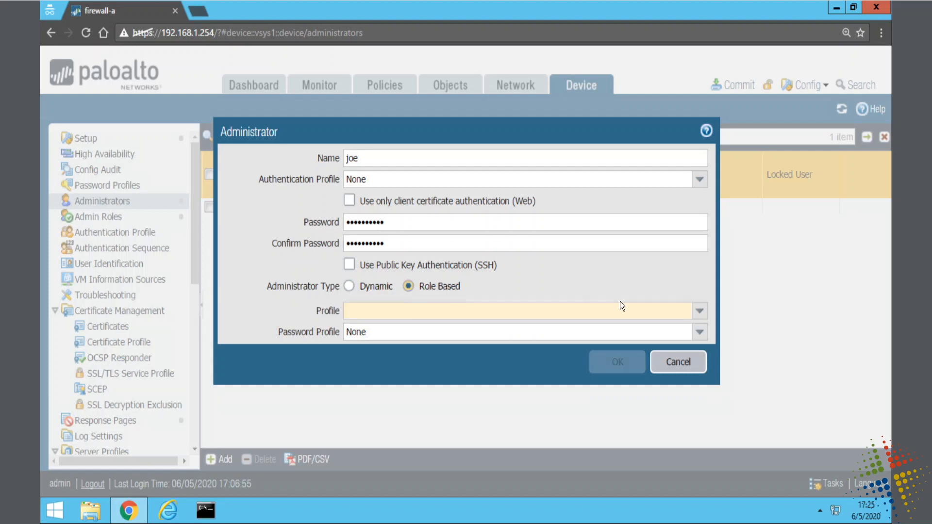
{"action": "left_click", "coordinate": [700, 311]}
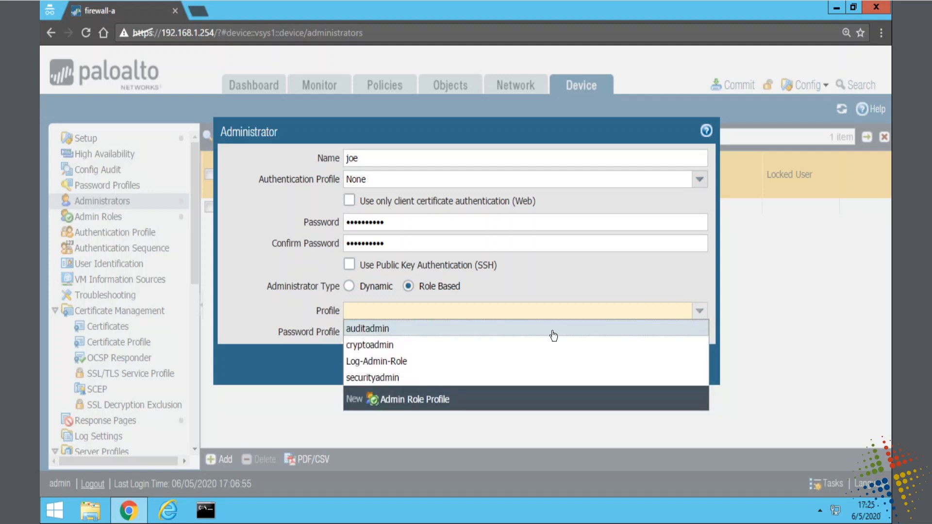
{"action": "left_click", "coordinate": [405, 363]}
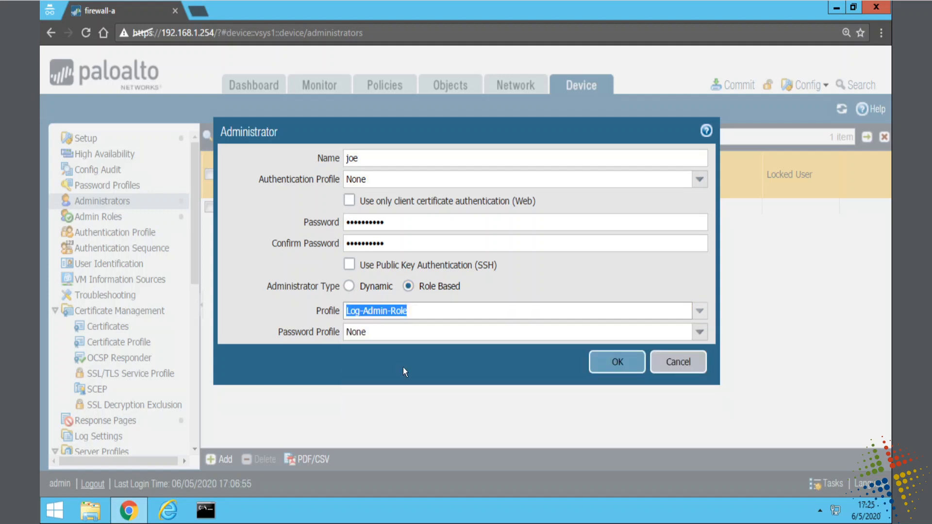
{"action": "left_click", "coordinate": [624, 368]}
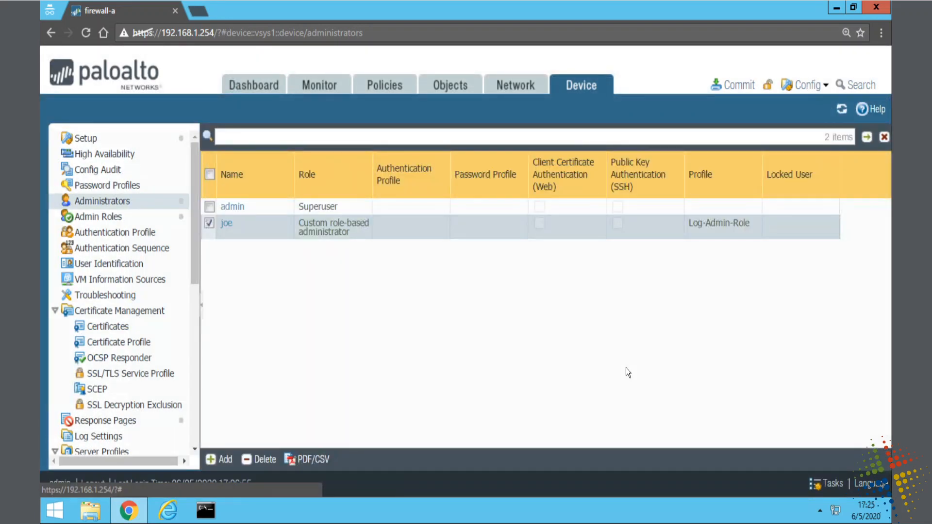
- Commit all pending changes to the firewall's running configuration and dismiss the commit status
{"action": "left_click", "coordinate": [729, 87]}
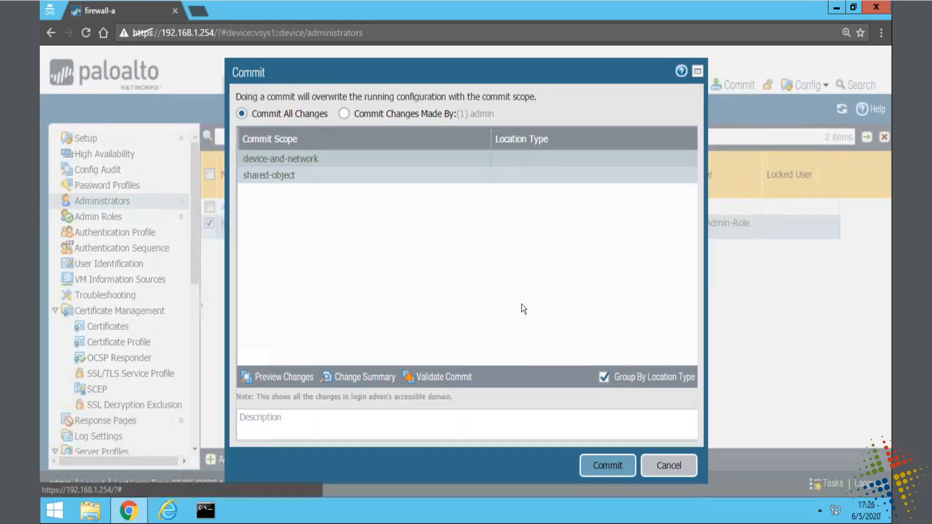
{"action": "left_click", "coordinate": [615, 464]}
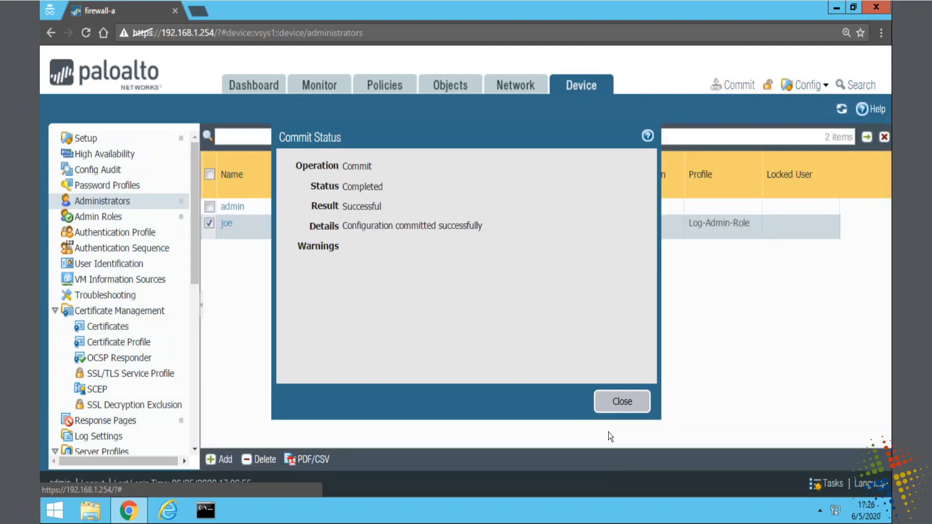
{"action": "left_click", "coordinate": [617, 404]}
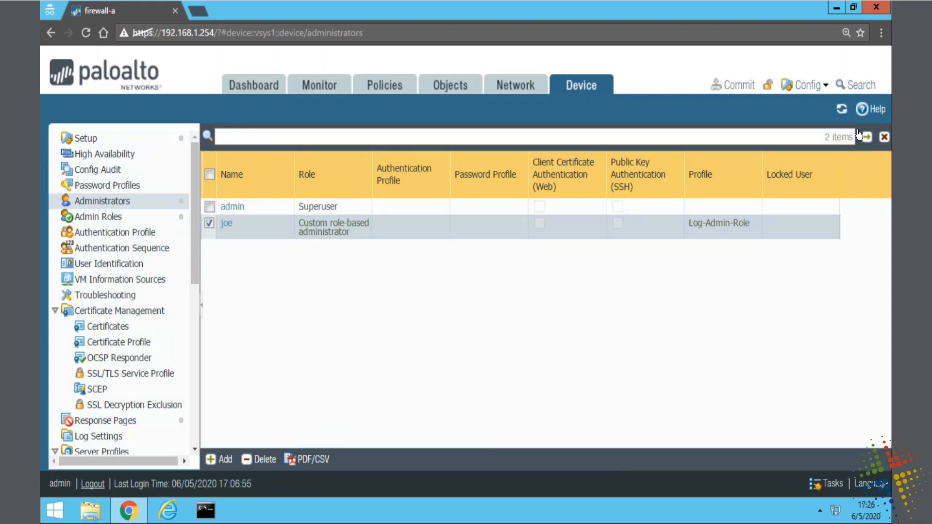
{"action": "left_click", "coordinate": [825, 88]}
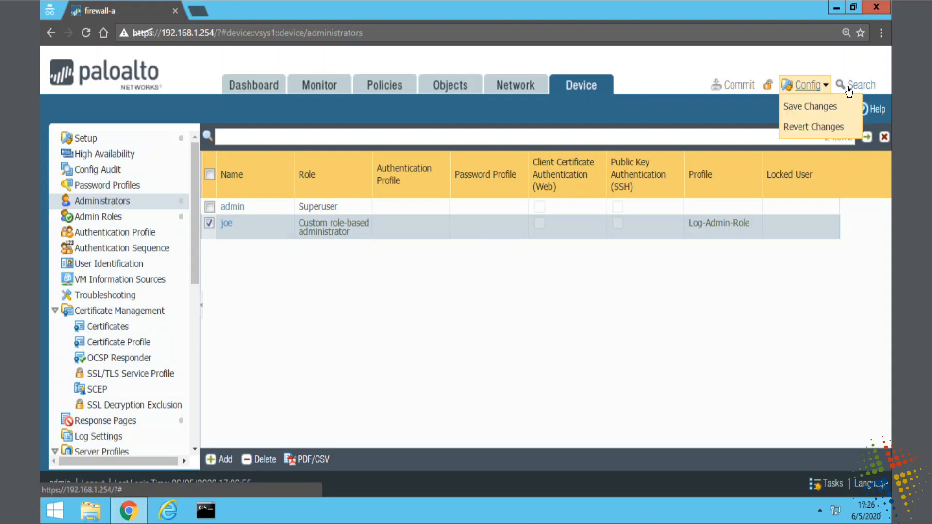
{"action": "left_click", "coordinate": [876, 54]}
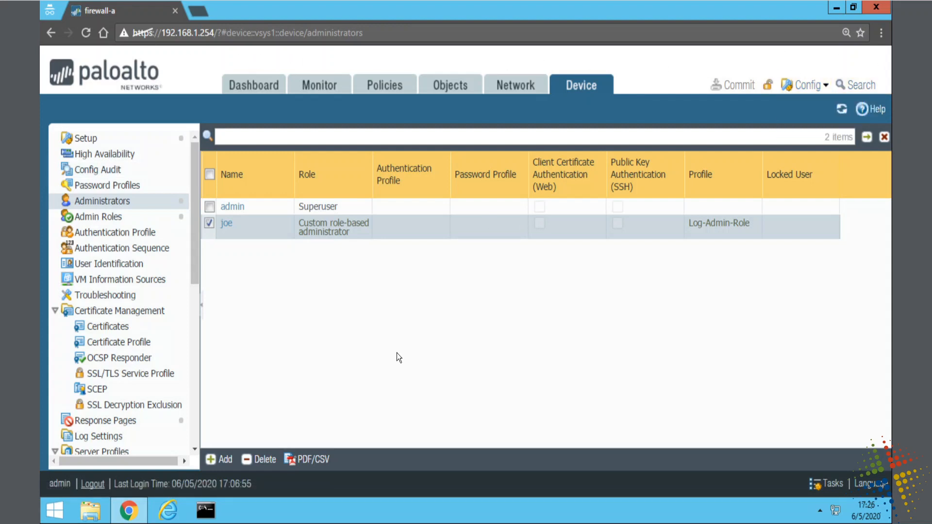
- Log out of the current session, log in with the new administrator's username and password, and dismiss the welcome message
{"action": "left_click", "coordinate": [93, 485]}
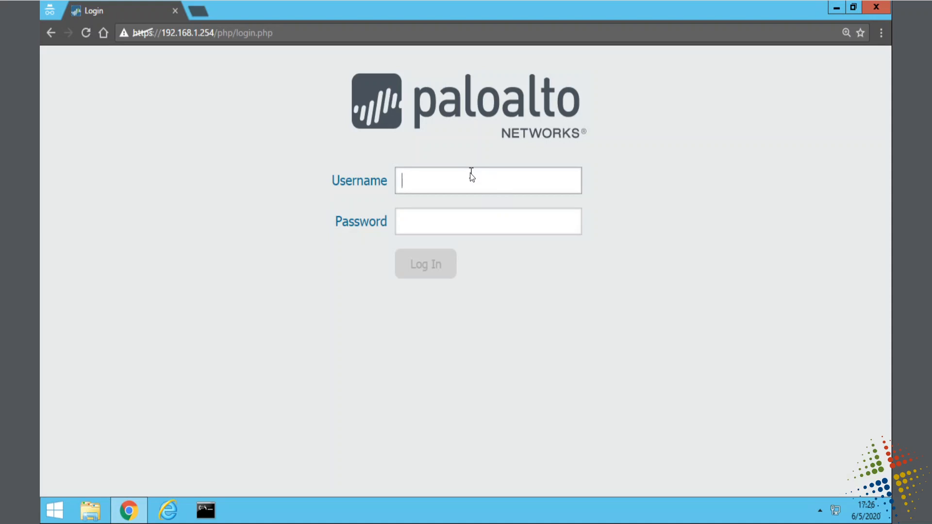
{"action": "type", "text": "joe"}
{"action": "key", "text": "Tab"}
{"action": "type", "text": "•••••••••••"}
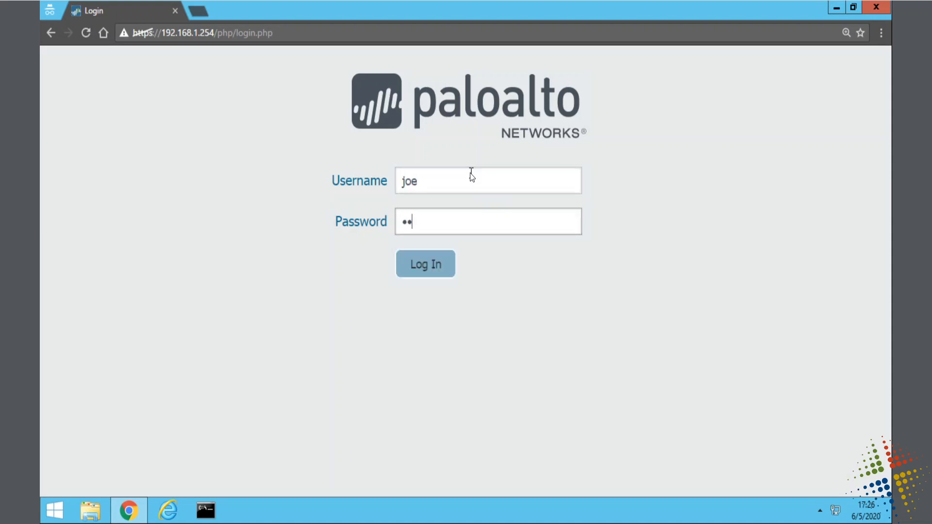
{"action": "key", "text": "Return"}
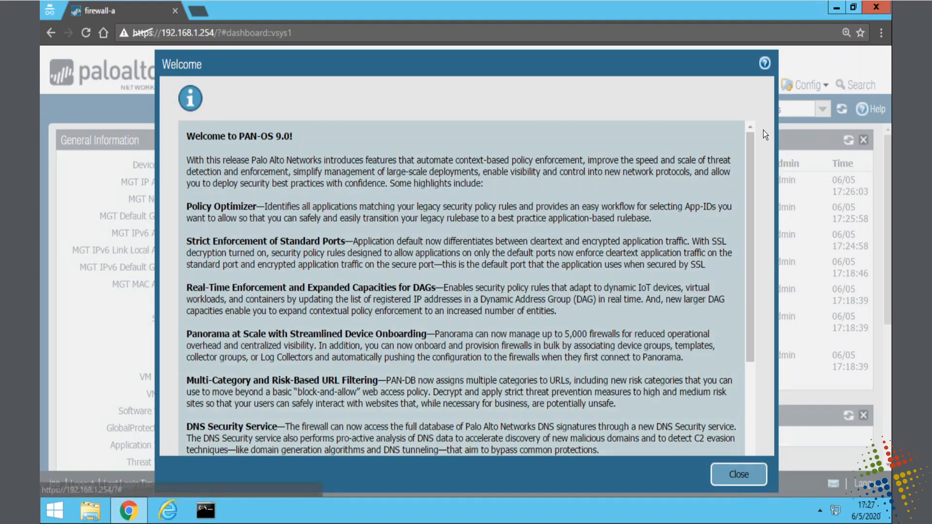
{"action": "left_click", "coordinate": [736, 480]}
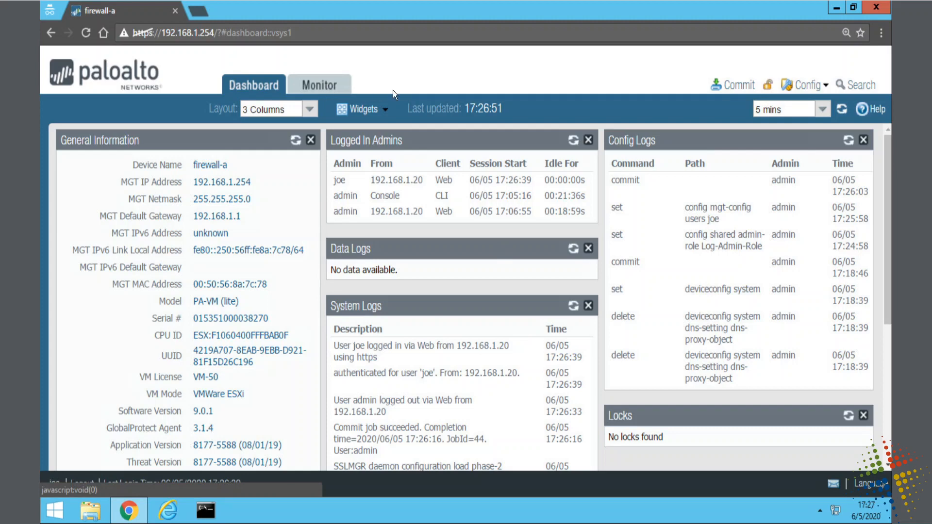
- Examine which log, App Scope and report categories the restricted administrator can access in the Monitor section
{"action": "left_click", "coordinate": [324, 87]}
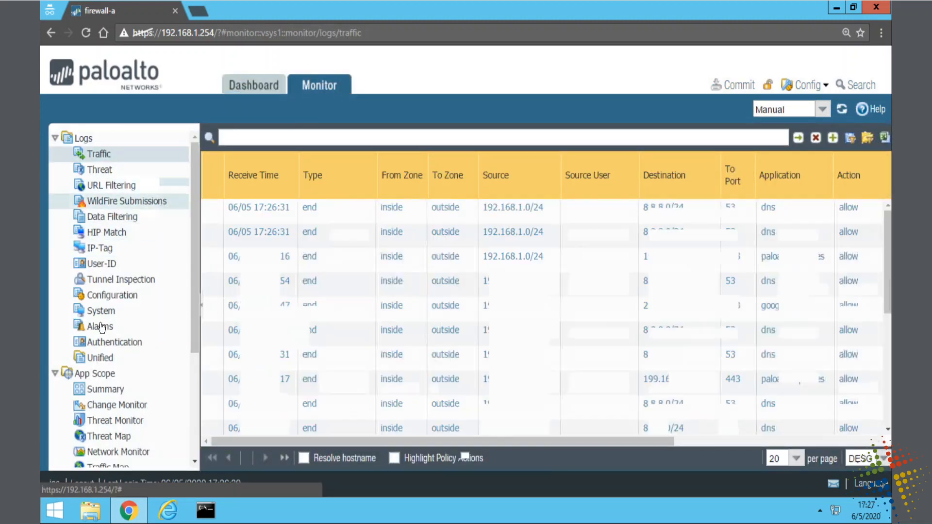
{"action": "scroll", "coordinate": [92, 395], "scroll_direction": "down", "scroll_amount": 3}
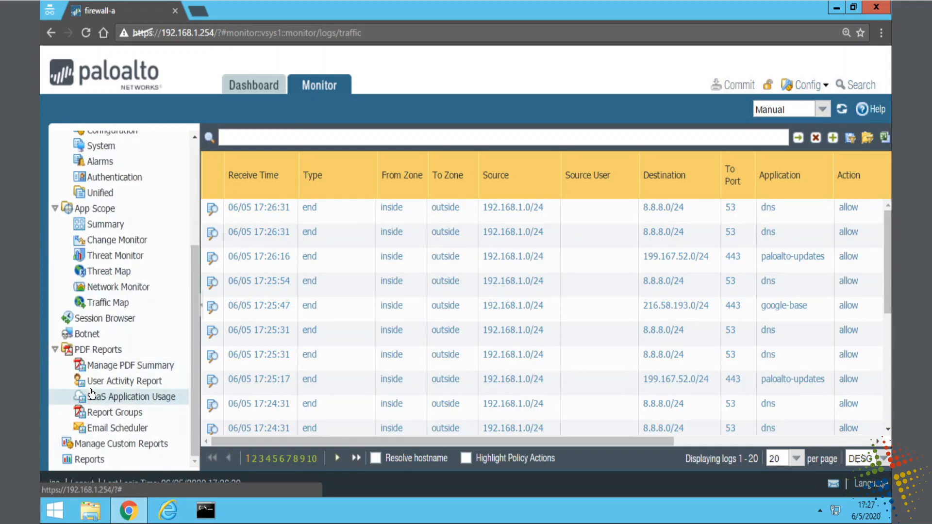
{"action": "scroll", "coordinate": [91, 394], "scroll_direction": "up", "scroll_amount": 3}
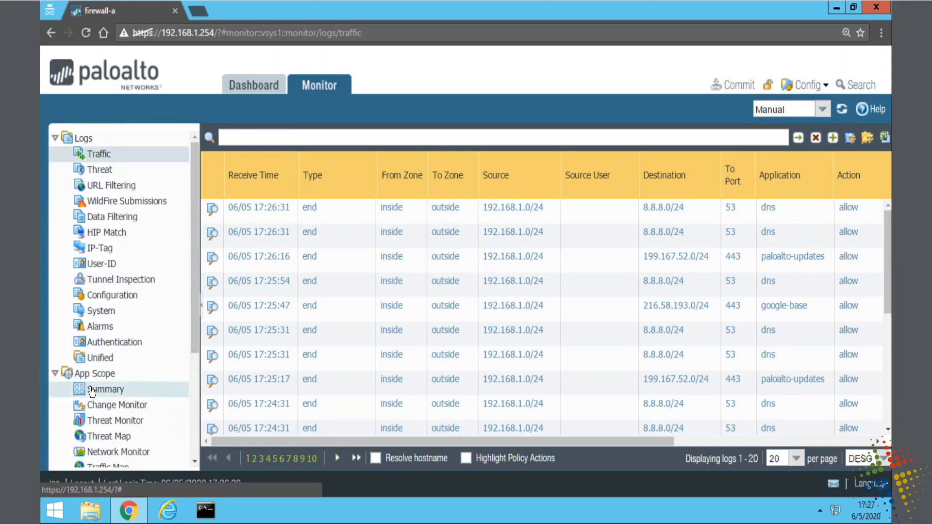